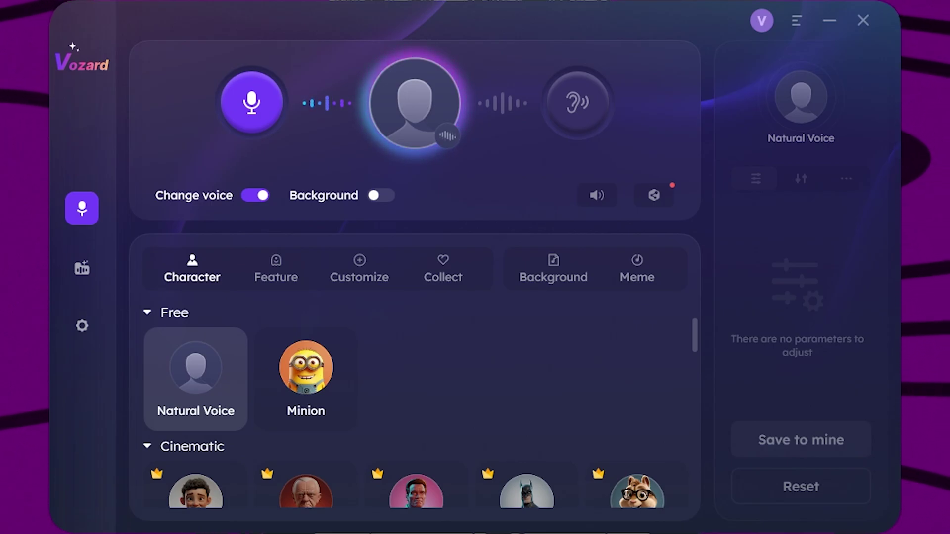
Look through the Free and Cinematic character voices.
scroll(410, 354, down, 2)
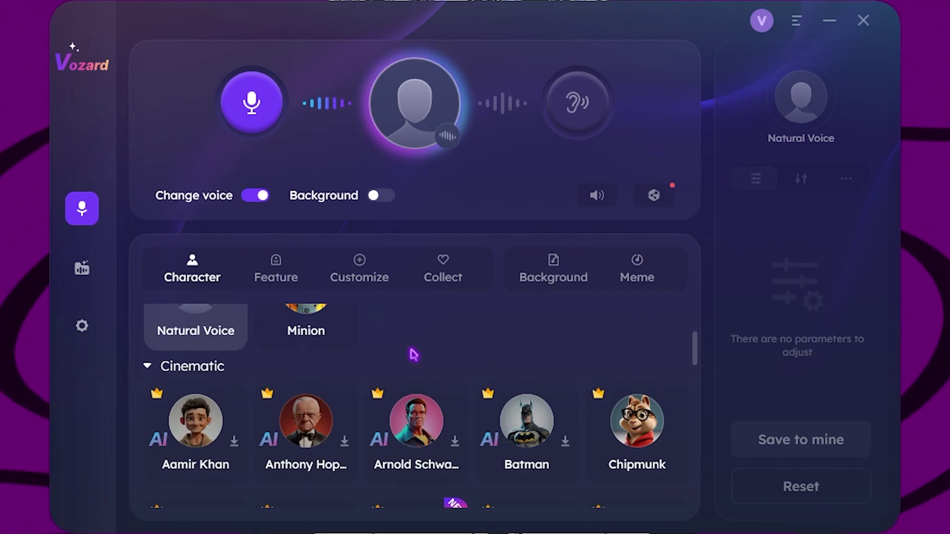
scroll(411, 355, up, 2)
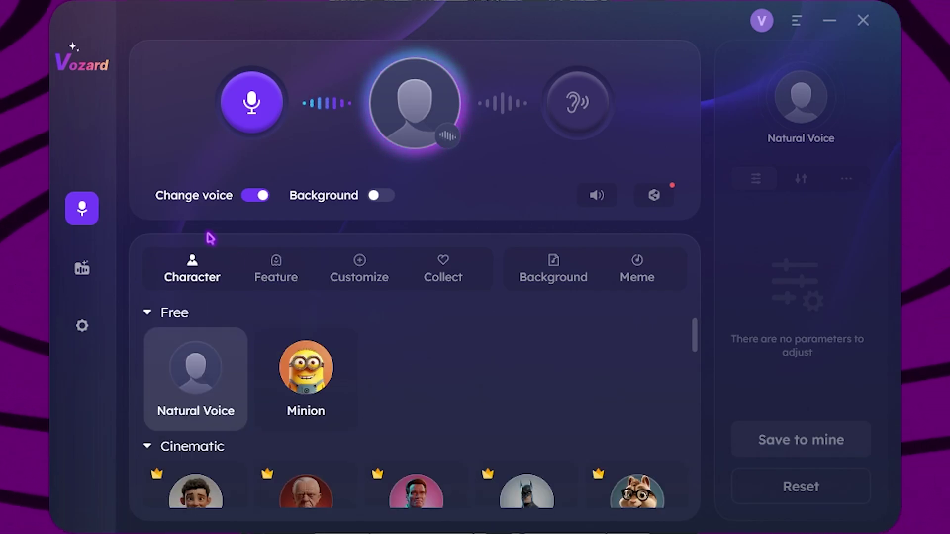
scroll(417, 335, down, 3)
scroll(399, 416, up, 3)
scroll(403, 417, down, 4)
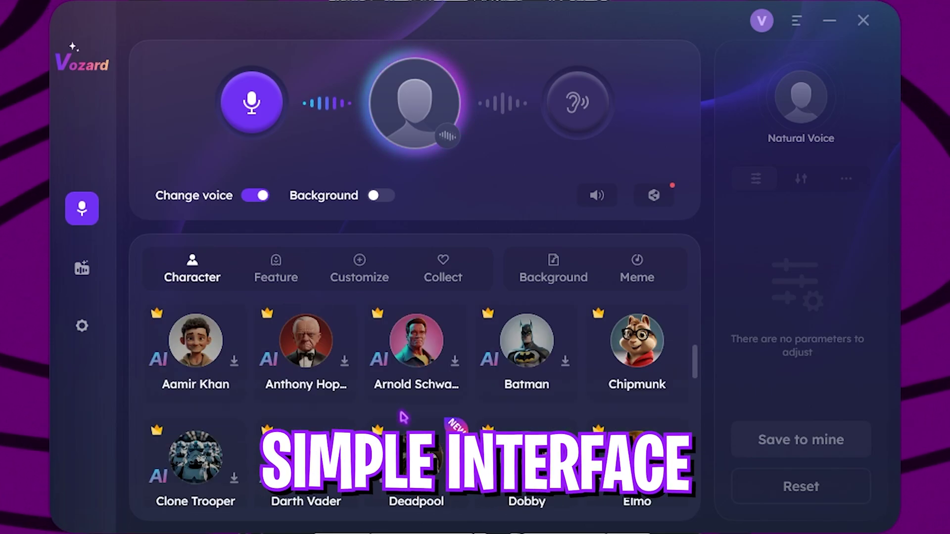
scroll(403, 417, down, 2)
scroll(420, 406, up, 5)
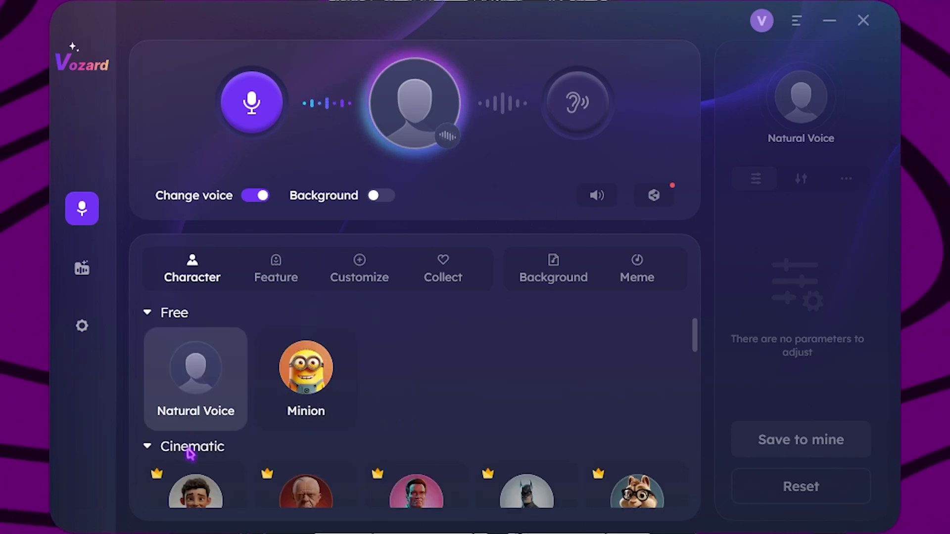
Expand the Singer and Cartoon categories and browse the character voices through to the celebrities.
scroll(190, 453, down, 10)
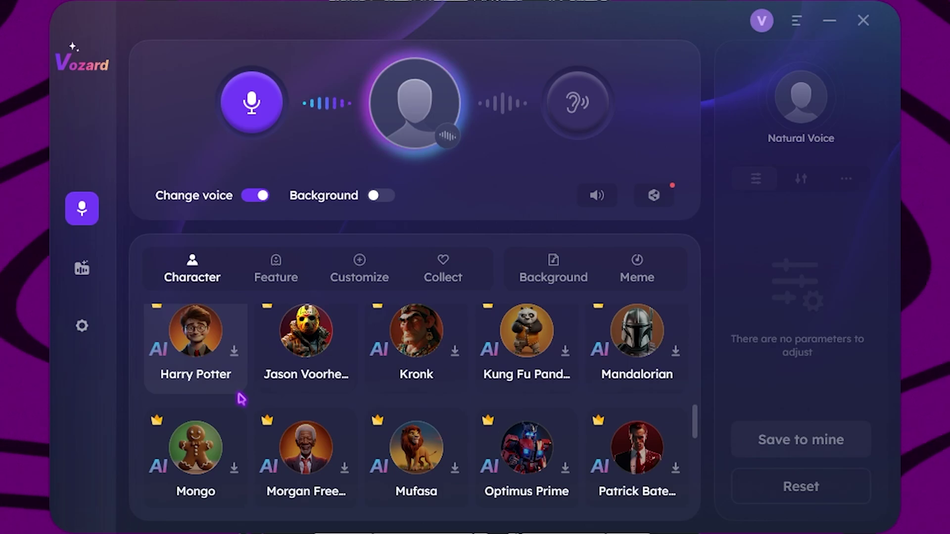
scroll(241, 398, down, 10)
click(161, 428)
scroll(213, 395, down, 3)
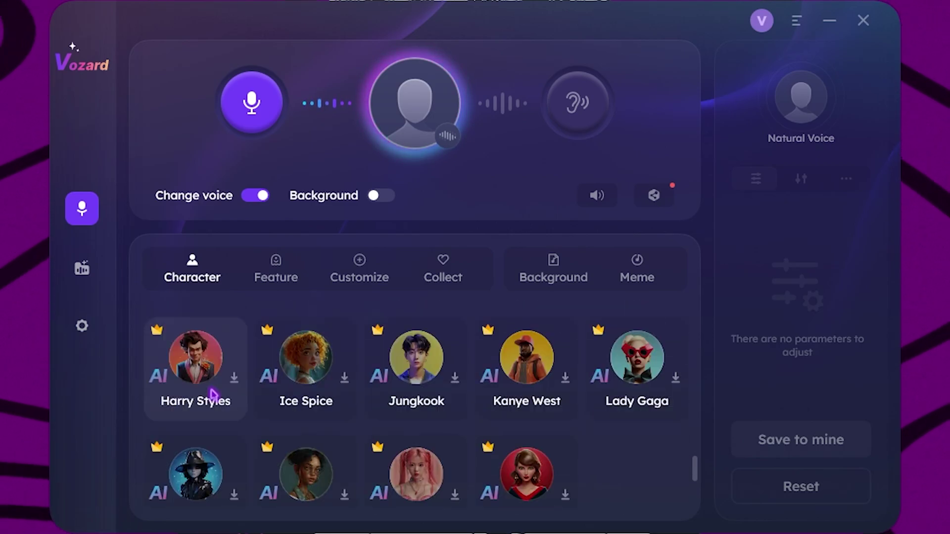
scroll(212, 394, down, 2)
click(193, 457)
scroll(254, 453, down, 3)
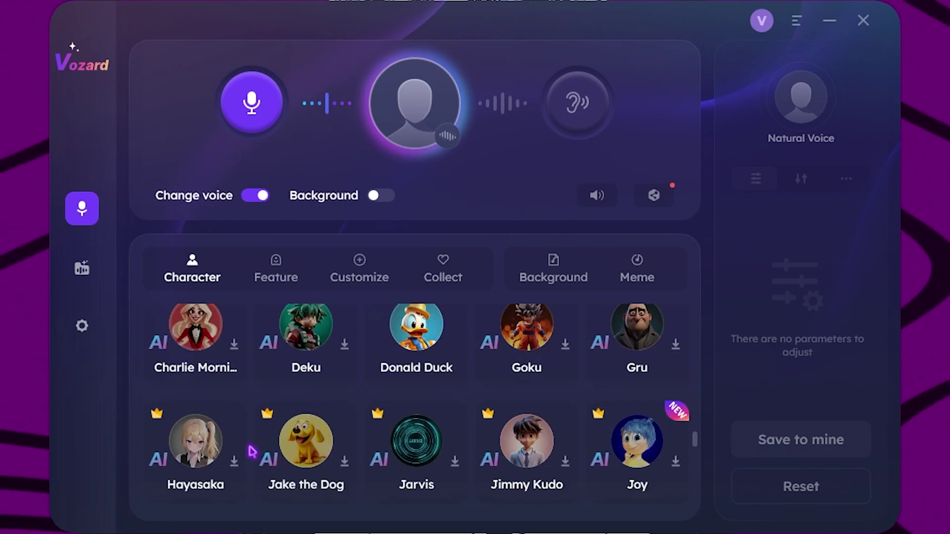
scroll(208, 455, down, 10)
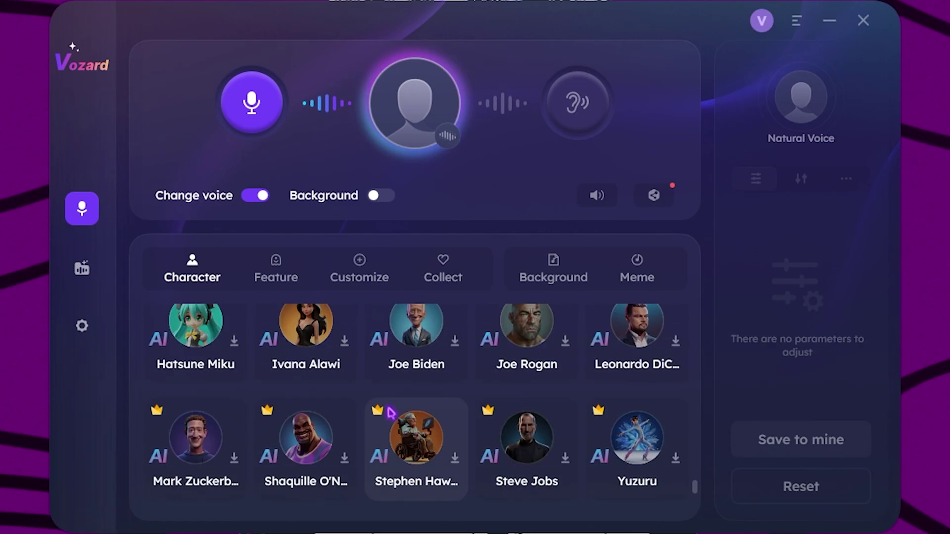
scroll(393, 347, up, 10)
scroll(392, 368, up, 5)
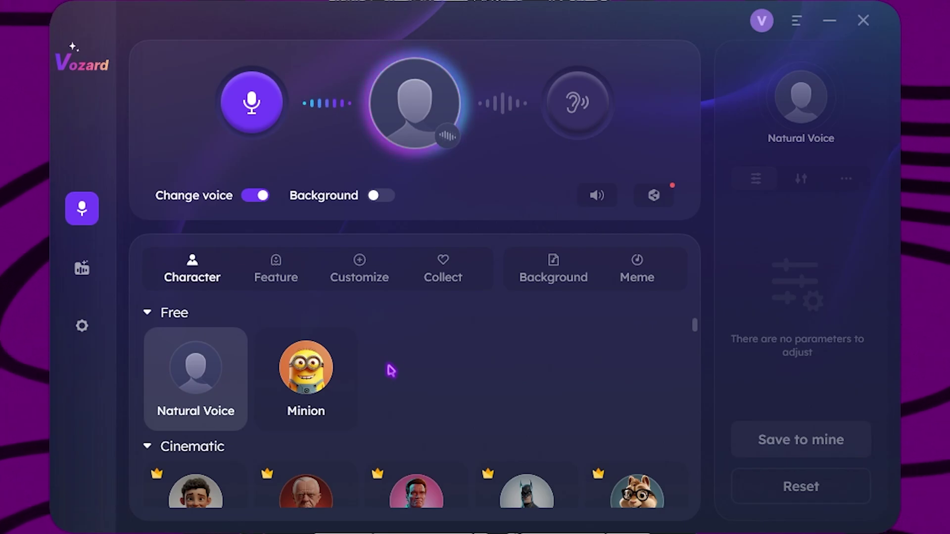
scroll(380, 391, down, 6)
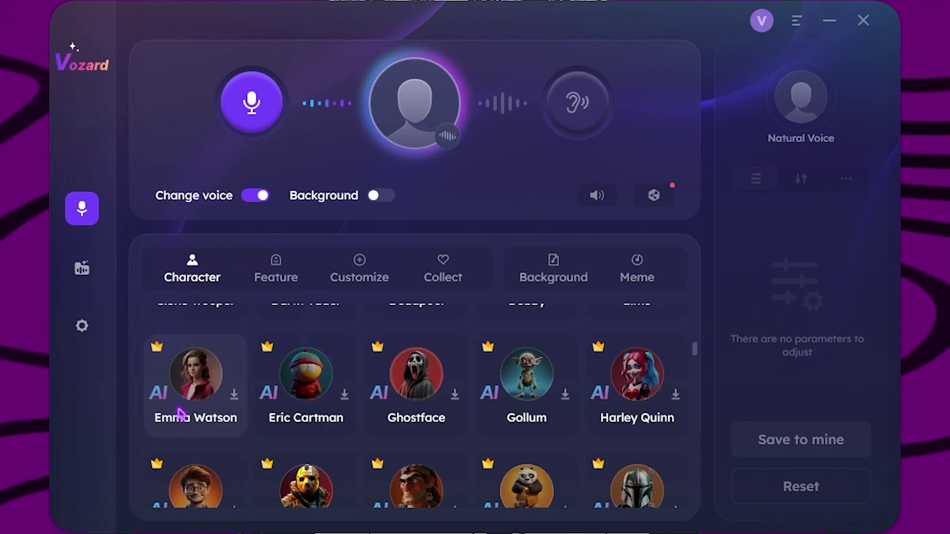
scroll(181, 414, up, 6)
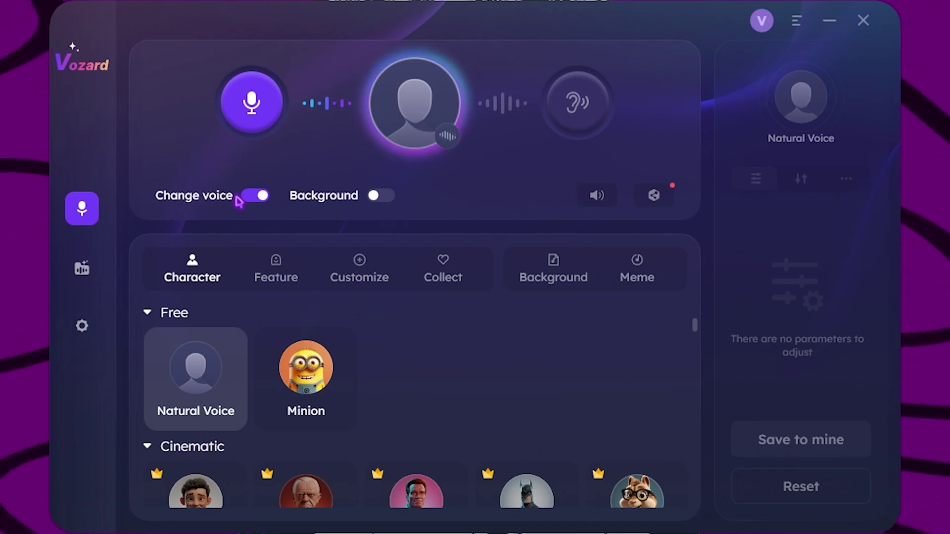
Check the microphone, speaker and noise reduction options in the audio settings and return to the voice changer.
click(90, 338)
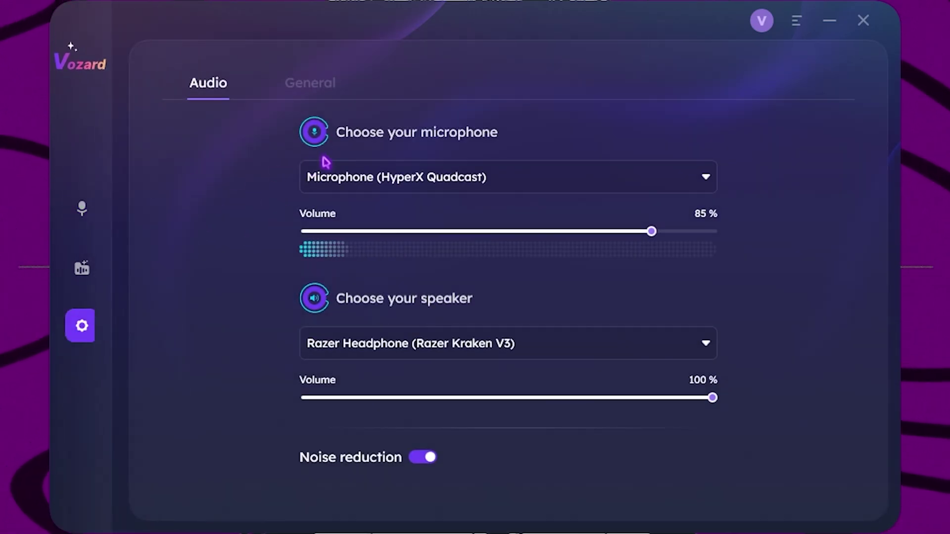
mouse_move(188, 253)
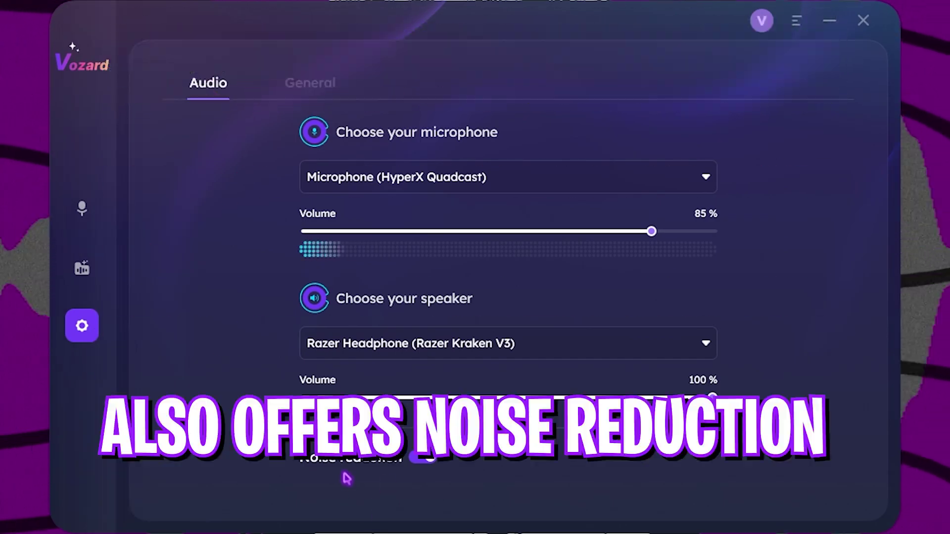
click(122, 212)
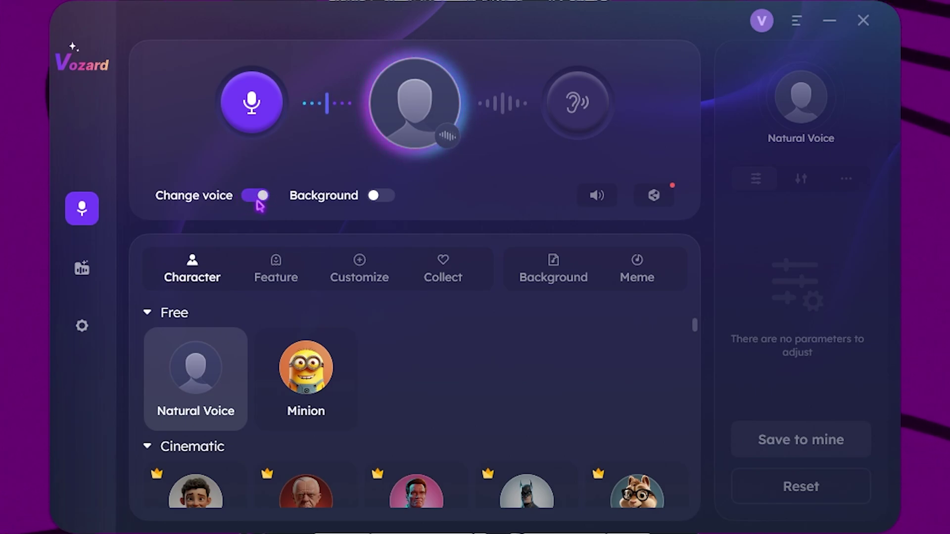
Turn Change voice off and back on with Natural Voice selected.
click(258, 202)
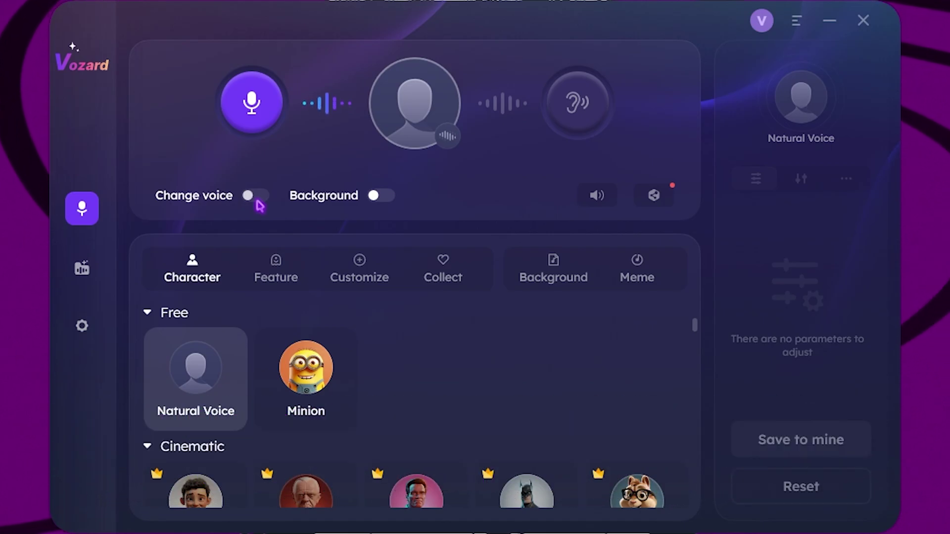
click(258, 201)
Mark the Barack Obama celebrity voice as a favourite and apply it from the collected voices.
scroll(484, 398, down, 5)
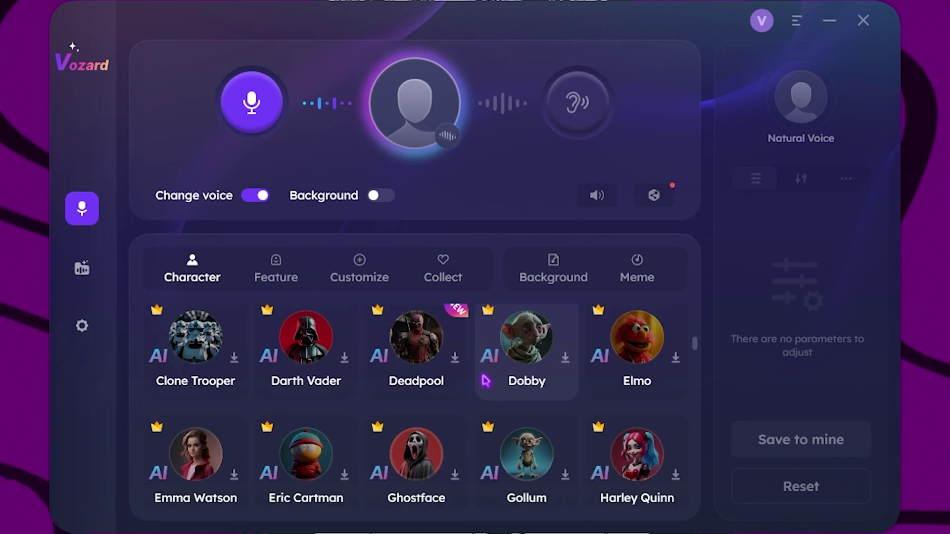
scroll(440, 391, up, 4)
scroll(437, 440, down, 10)
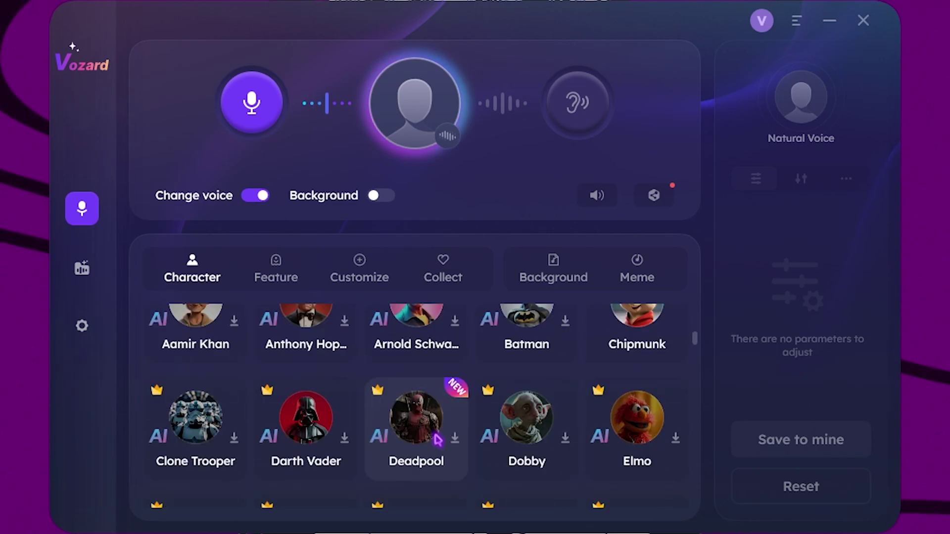
scroll(438, 440, down, 10)
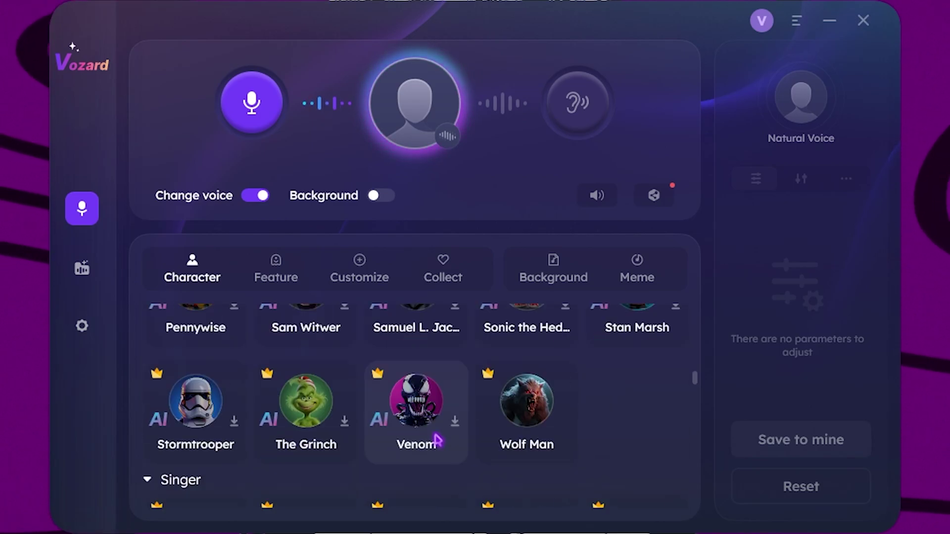
scroll(413, 448, down, 15)
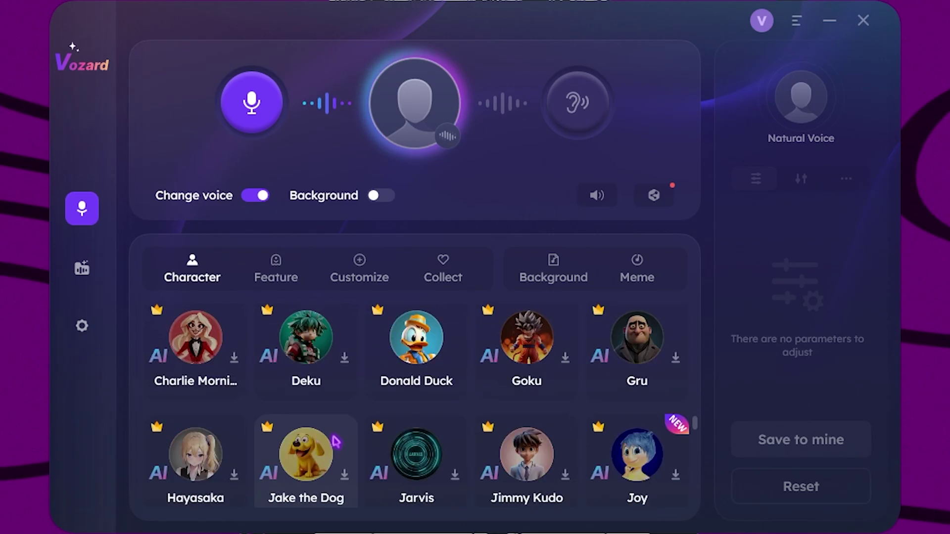
scroll(277, 396, up, 3)
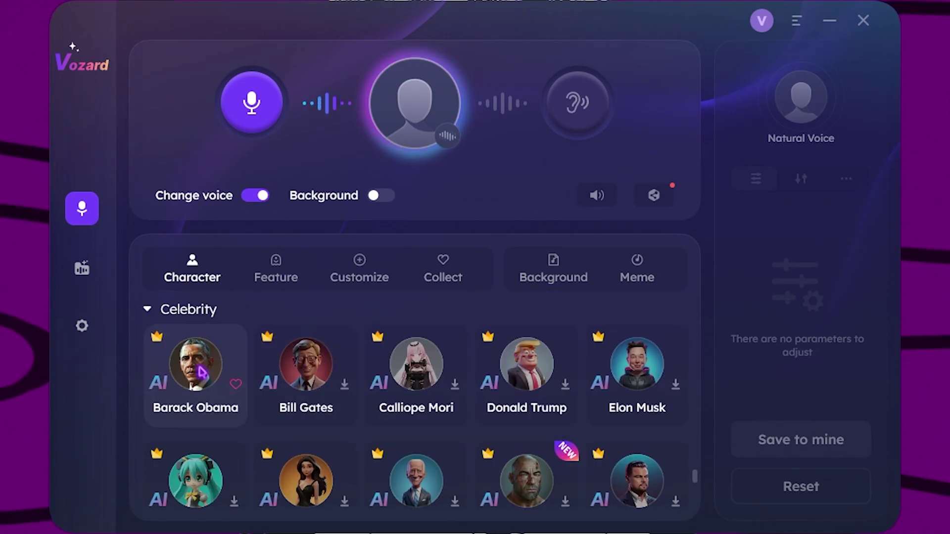
click(236, 385)
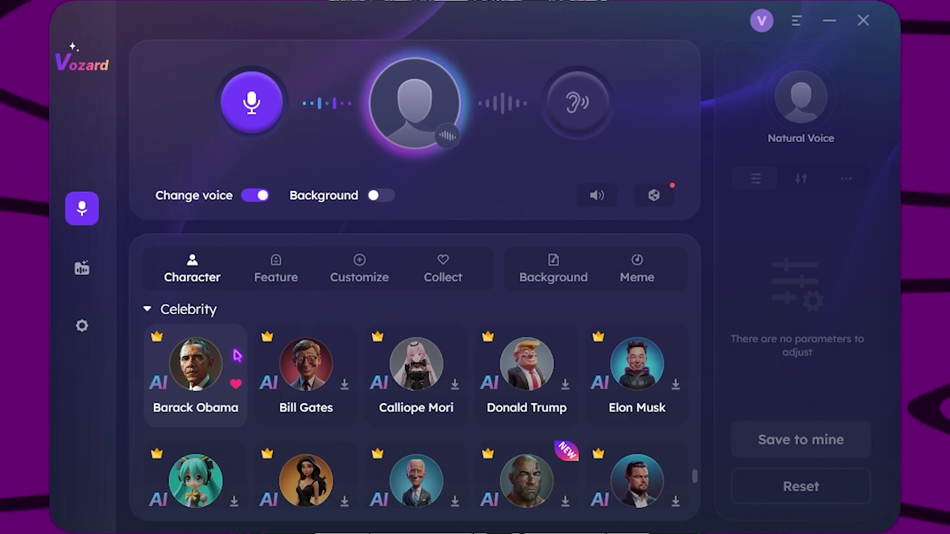
click(448, 270)
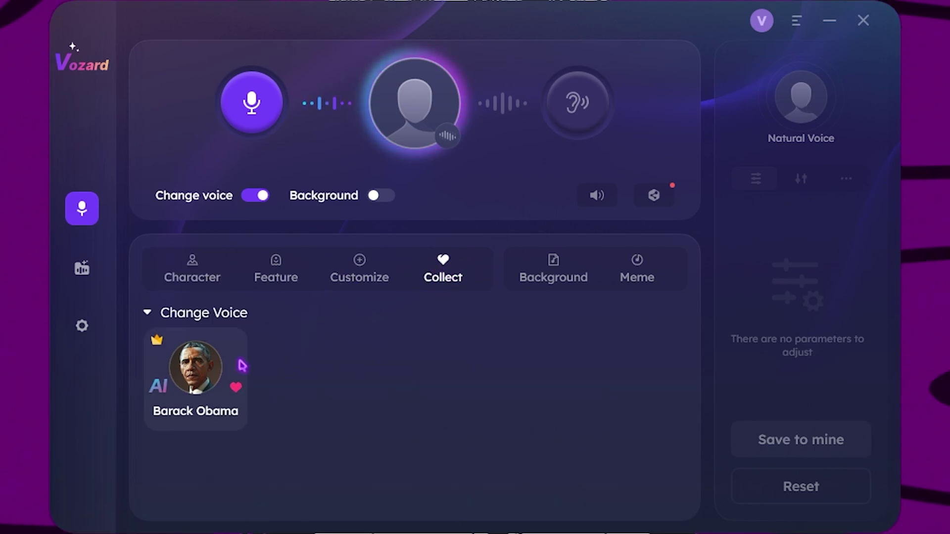
click(208, 376)
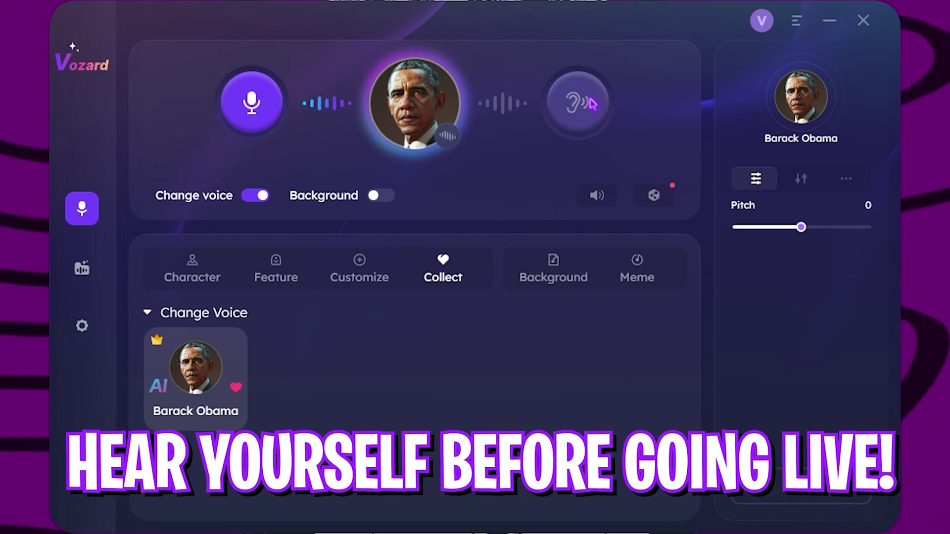
Enable listening to the changed voice and set the Barack Obama voice's pitch to -8.
click(593, 102)
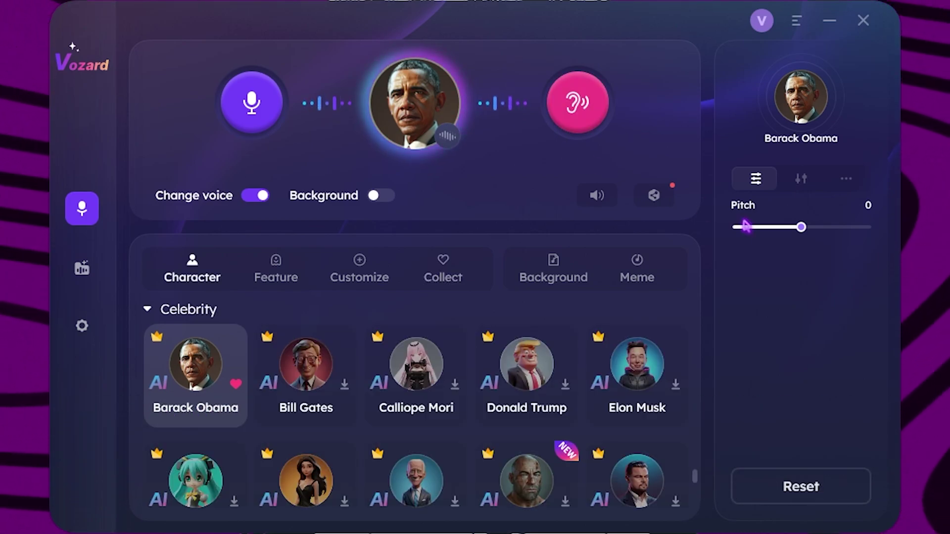
drag(801, 230, 771, 238)
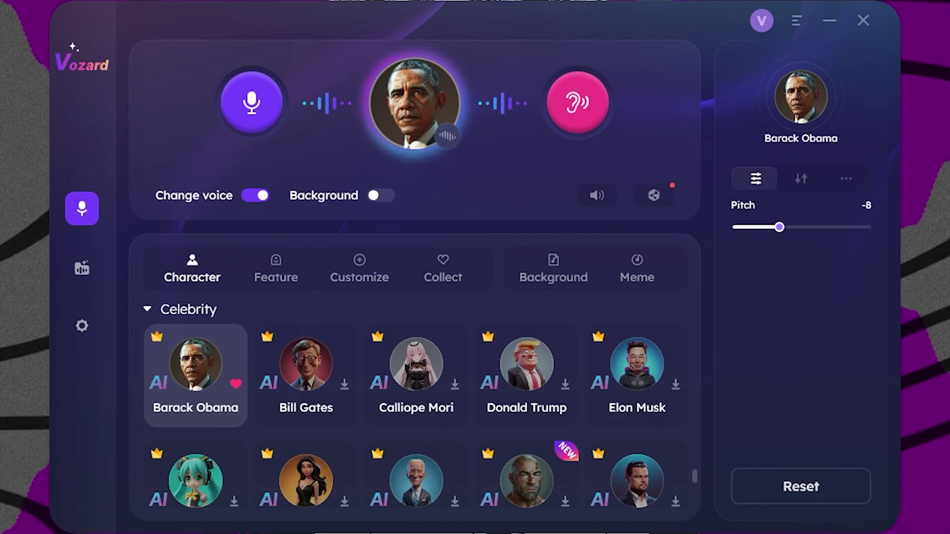
Switch Change voice off to hear the normal voice, and enable it again.
click(258, 198)
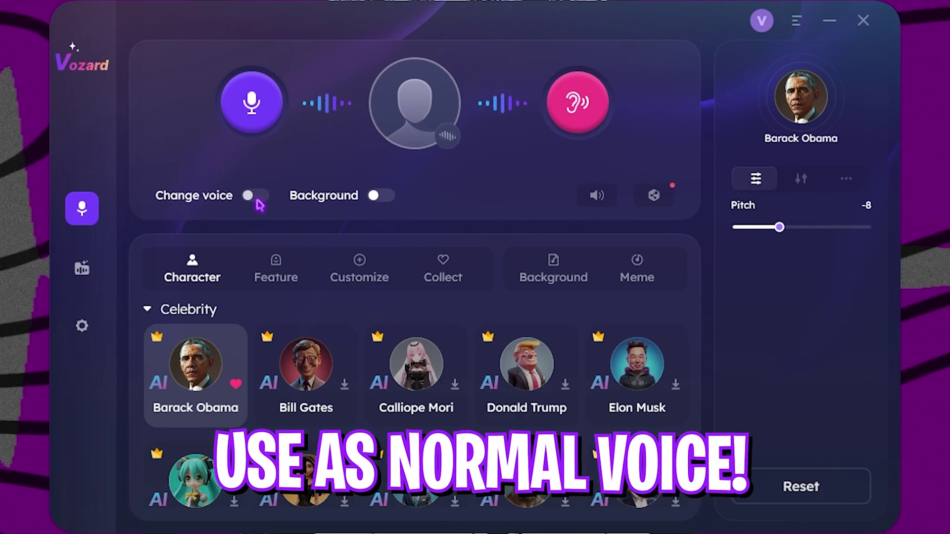
click(258, 198)
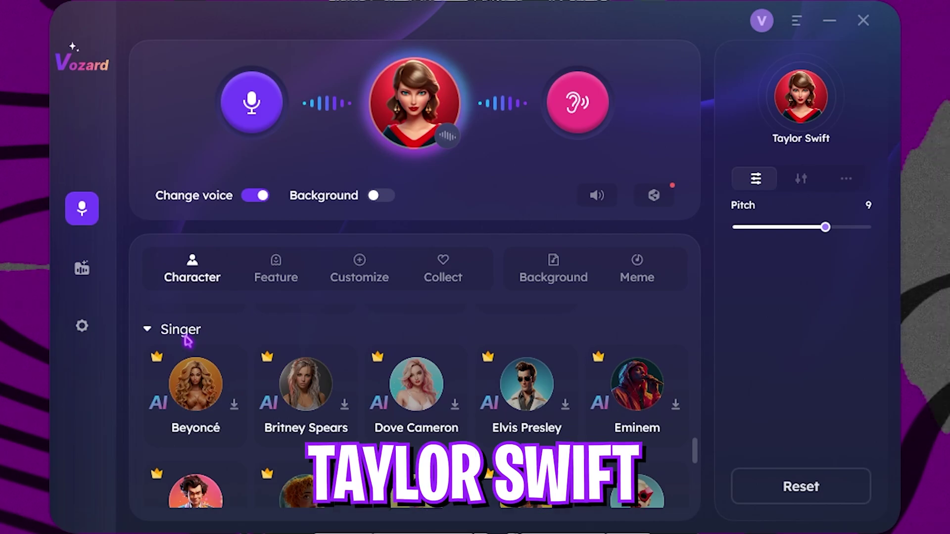
Look through the Singer voices around Taylor Swift.
scroll(186, 340, down, 4)
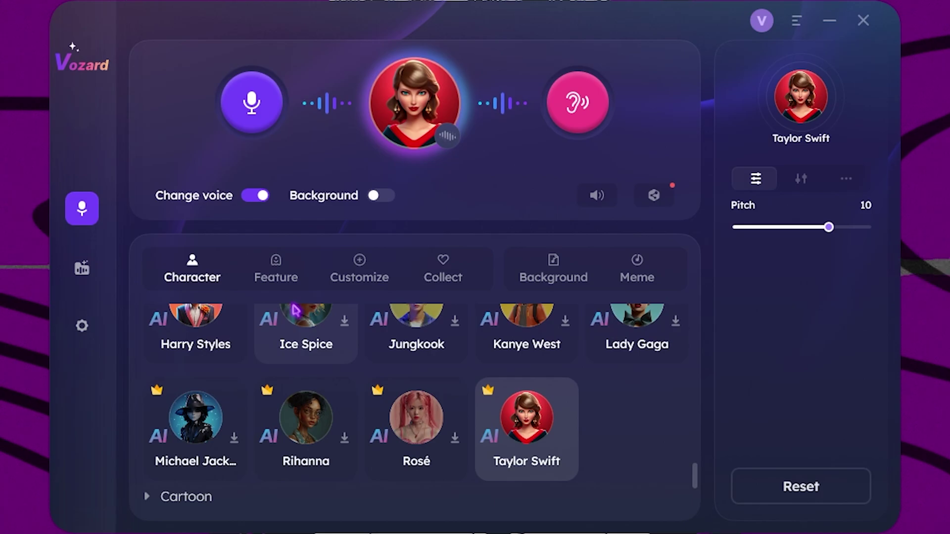
scroll(366, 392, up, 2)
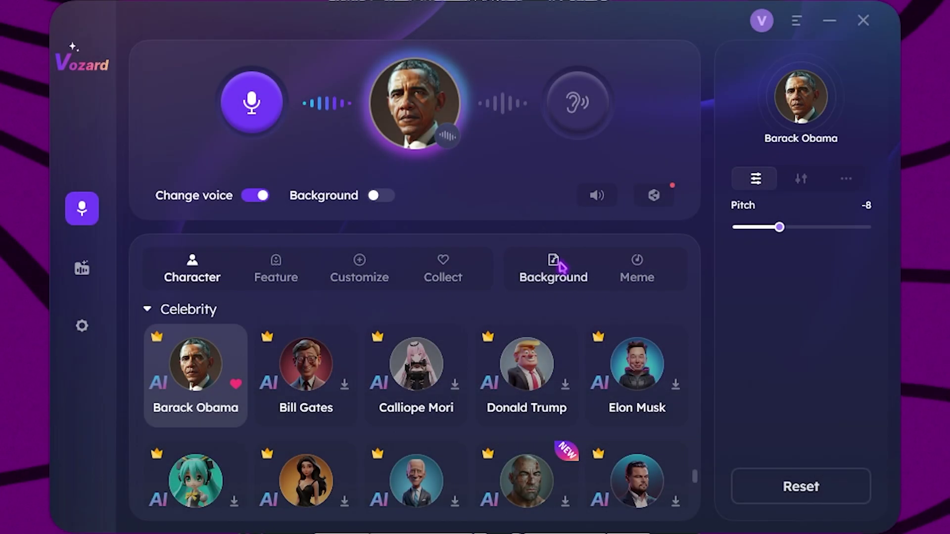
Look through the available background effects and the meme sounds.
click(561, 267)
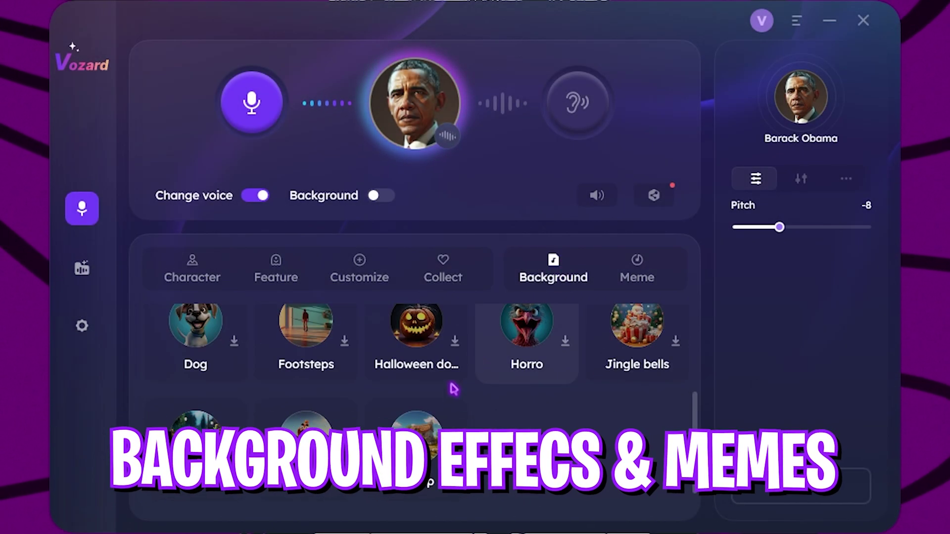
scroll(450, 396, up, 5)
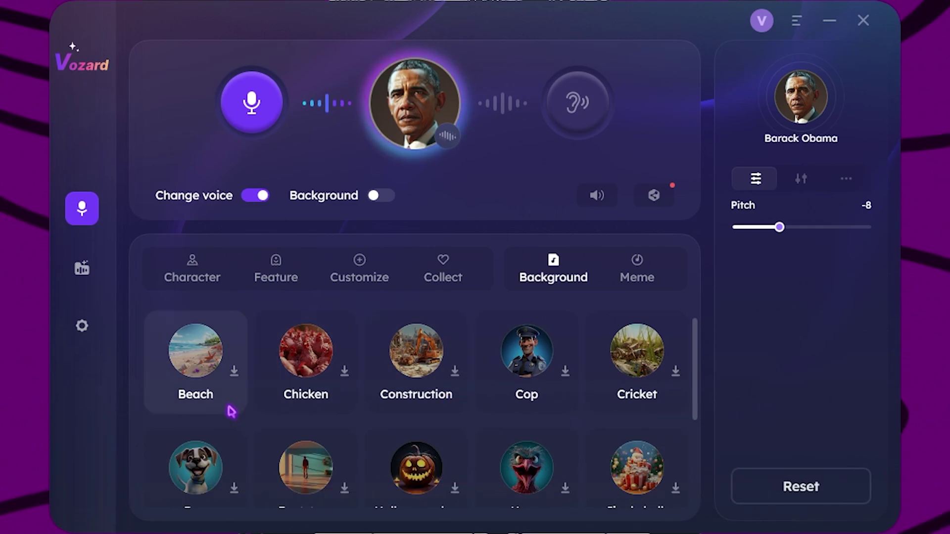
scroll(391, 398, down, 2)
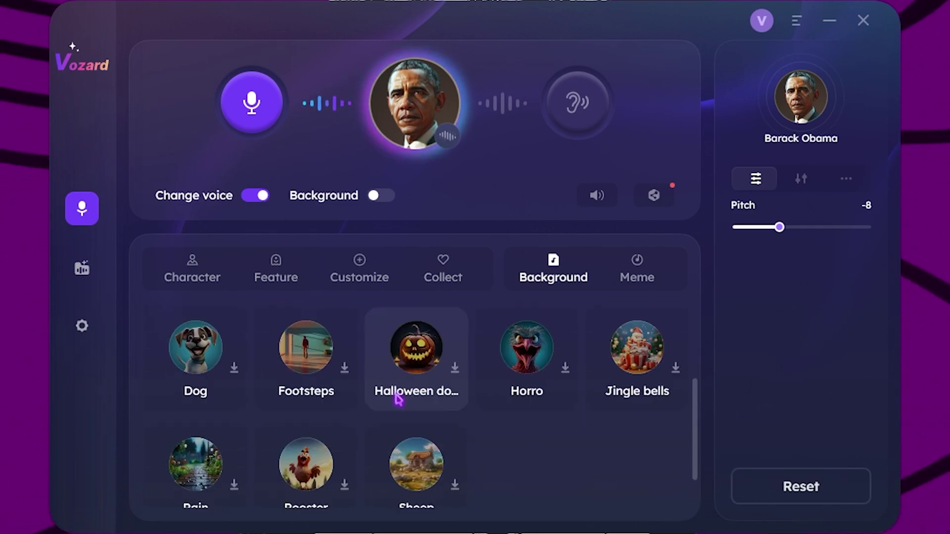
scroll(551, 464, up, 2)
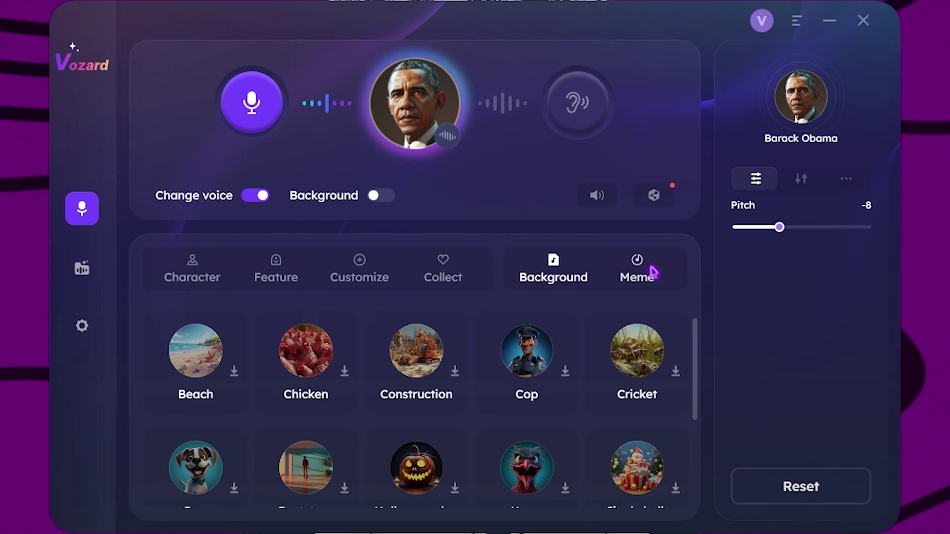
click(653, 271)
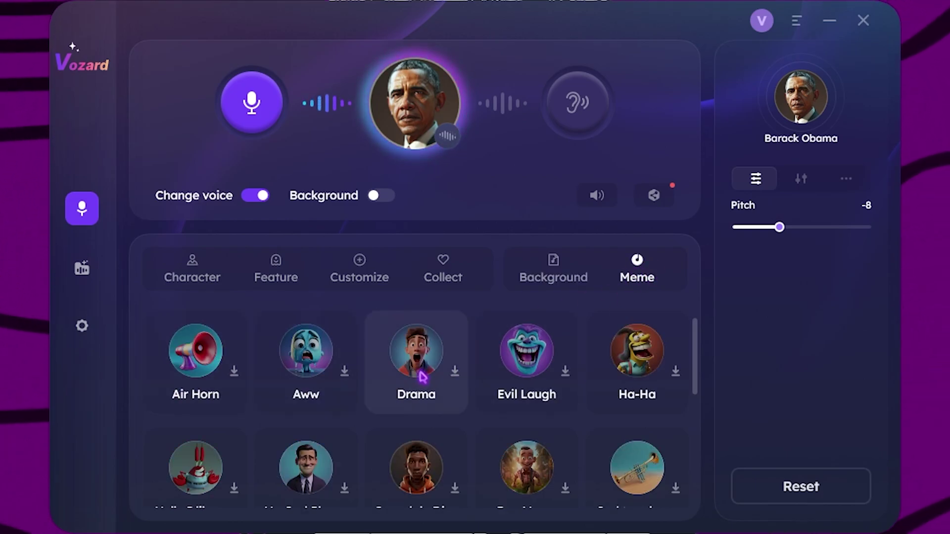
scroll(455, 387, down, 4)
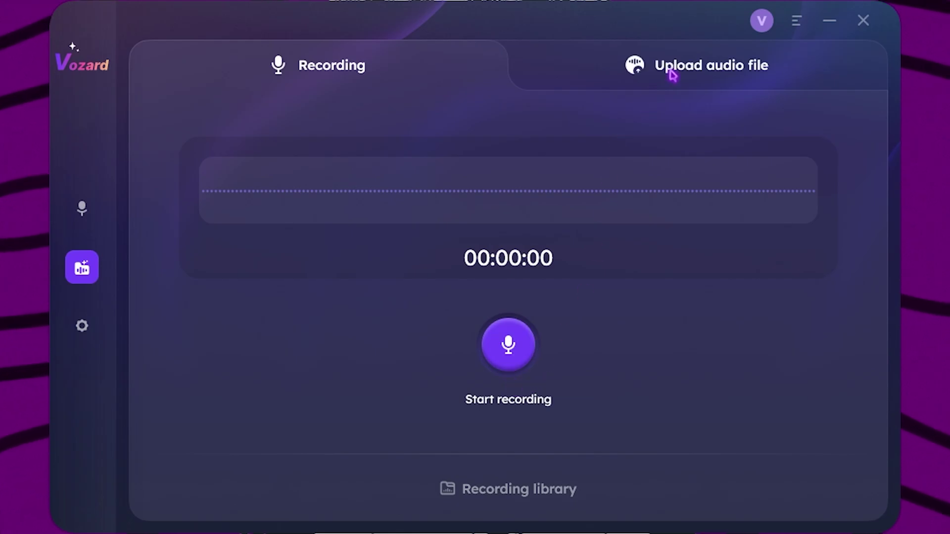
Show the option for changing the voice in an uploaded audio file.
click(672, 74)
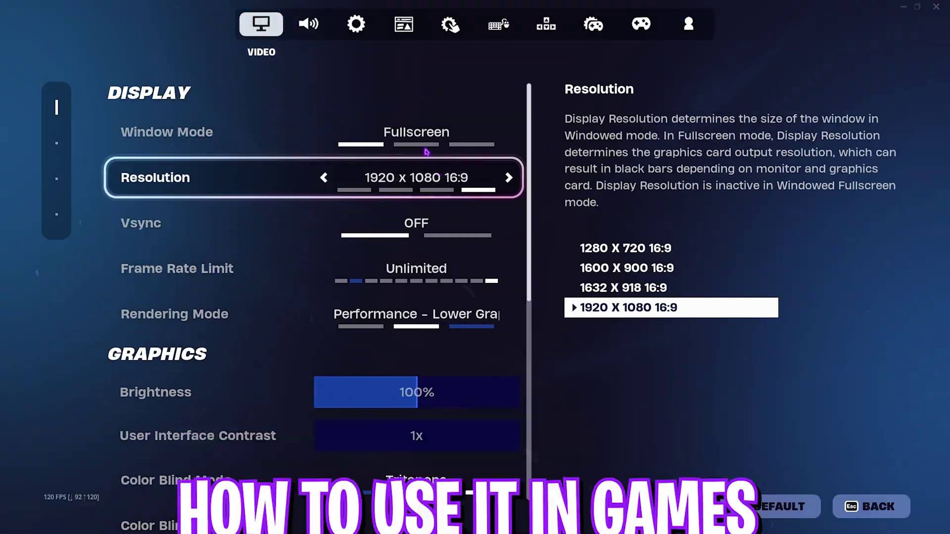
In the game's audio settings, set the voice chat input device to Microphone (Voice Changer Virtual Audio Device), apply it and leave the settings.
click(308, 26)
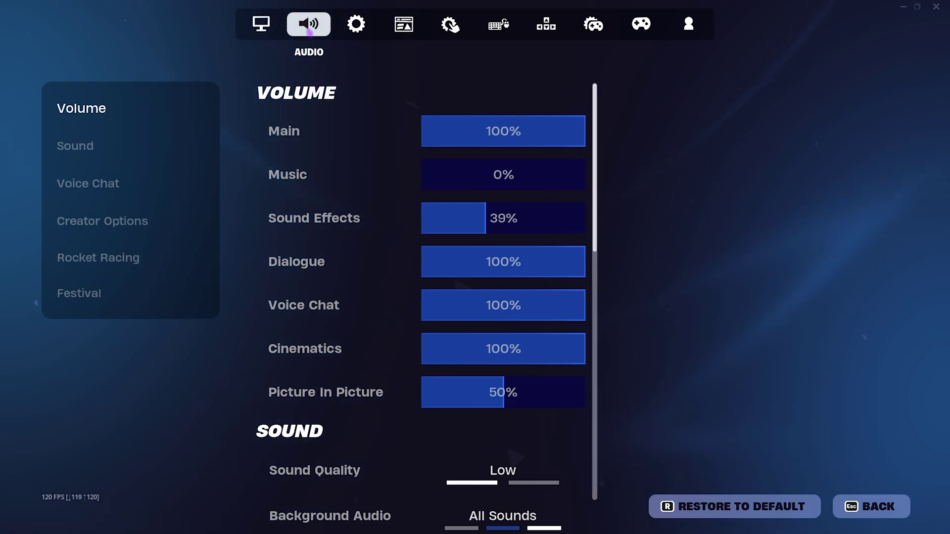
scroll(274, 265, down, 5)
scroll(275, 266, down, 5)
scroll(227, 232, down, 2)
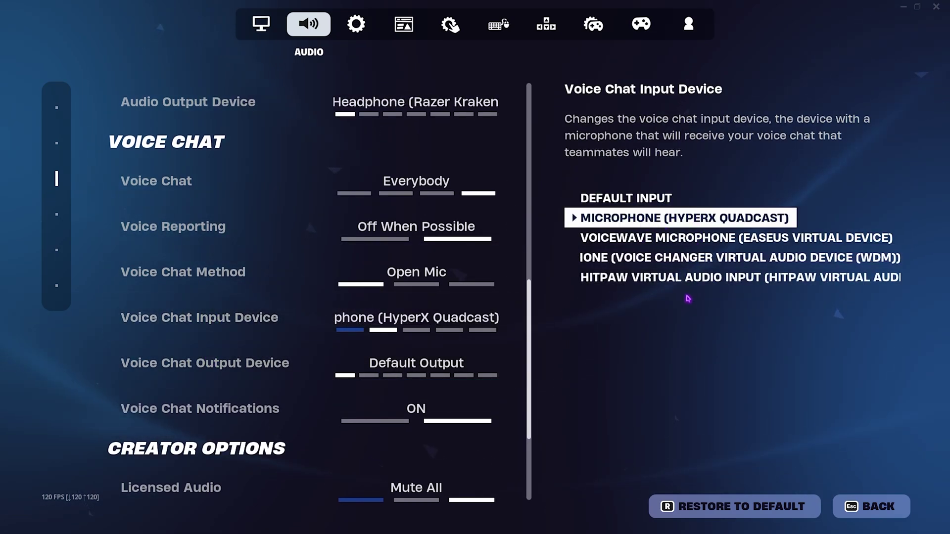
click(508, 318)
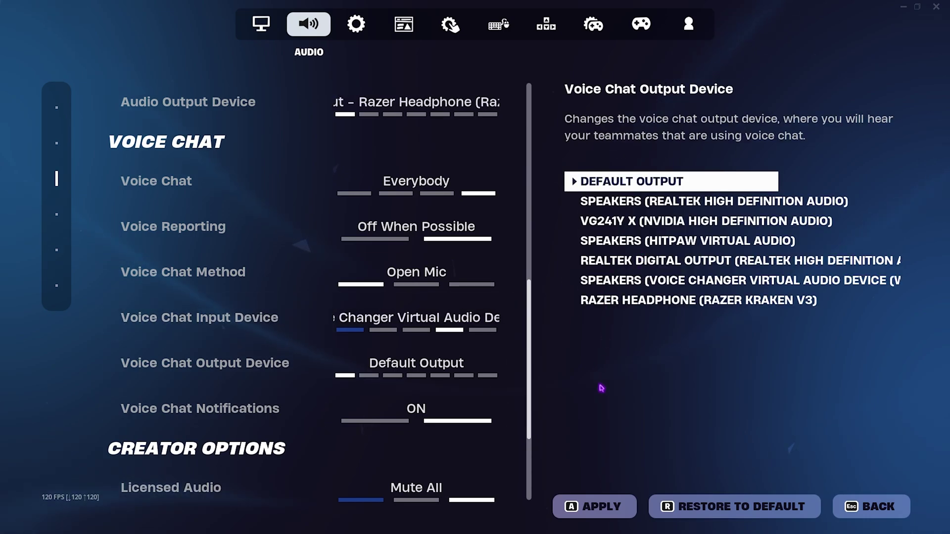
key(a)
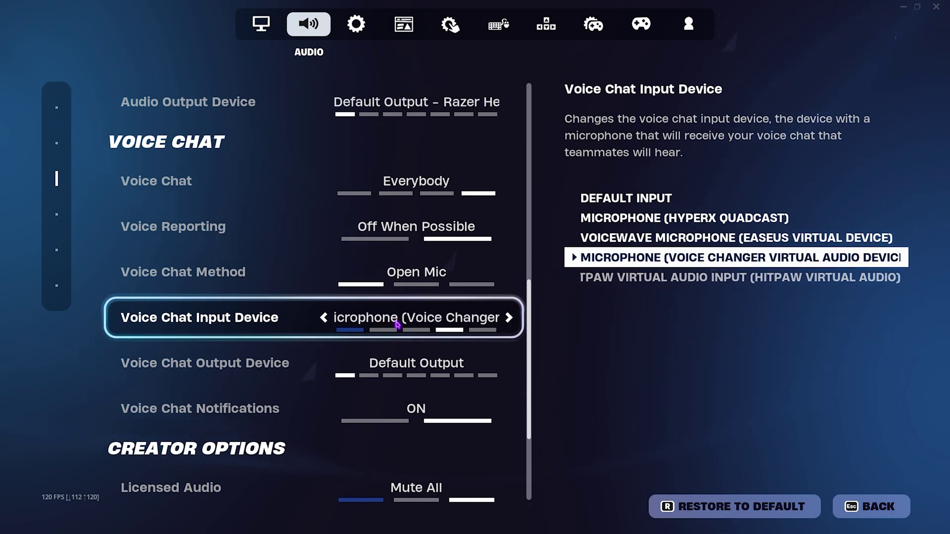
key(Escape)
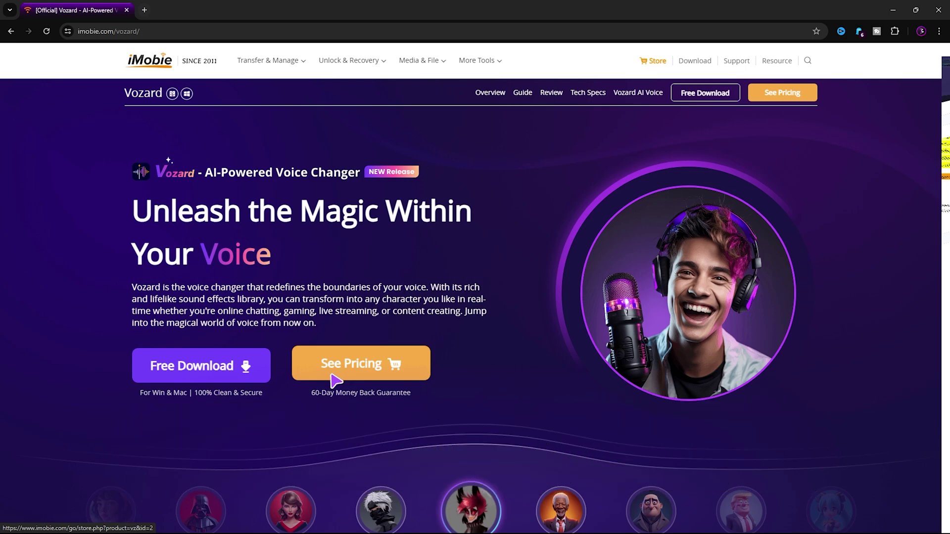
Look through the Vozard product page in the browser as far as the cartoon voice showcase.
scroll(342, 356, down, 10)
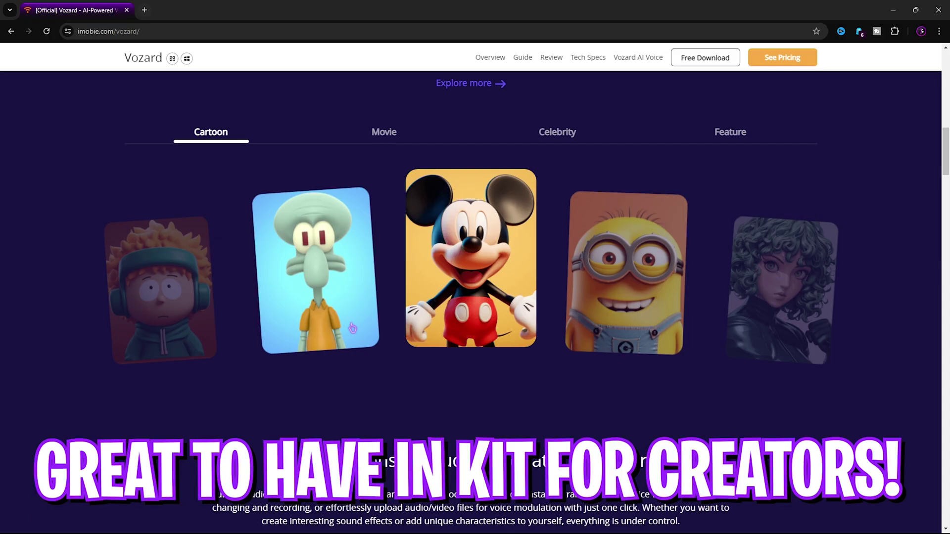